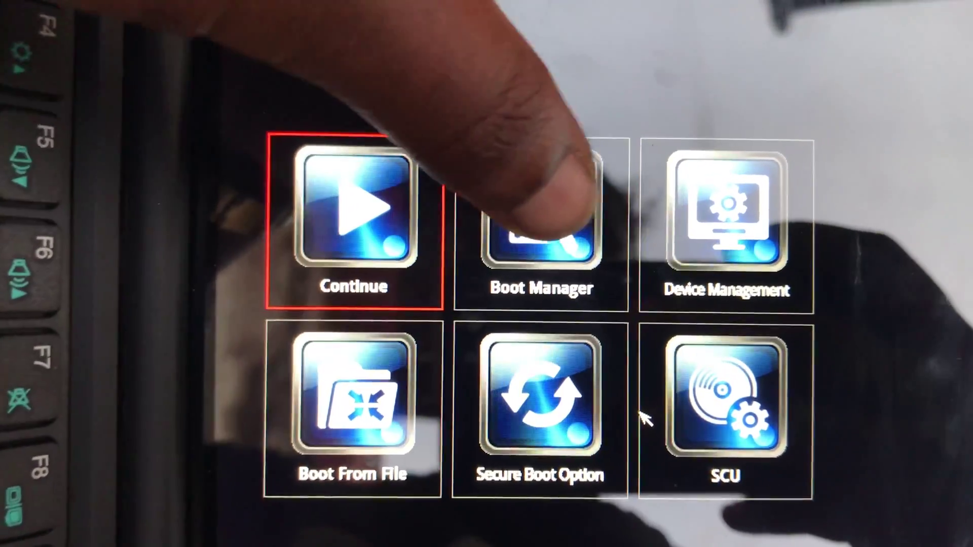
Boot the tablet from the EFI USB device using Boot Manager.
{"action": "left_click", "coordinate": [546, 183]}
{"action": "left_click", "coordinate": [546, 228]}
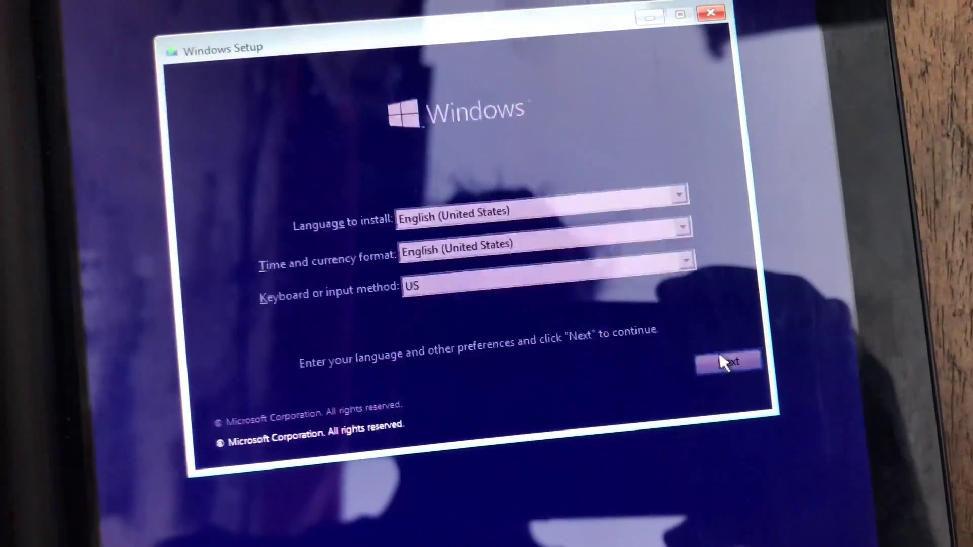
Start a custom install and delete the primary, 100 MB system and reserved partitions.
{"action": "left_click", "coordinate": [720, 362]}
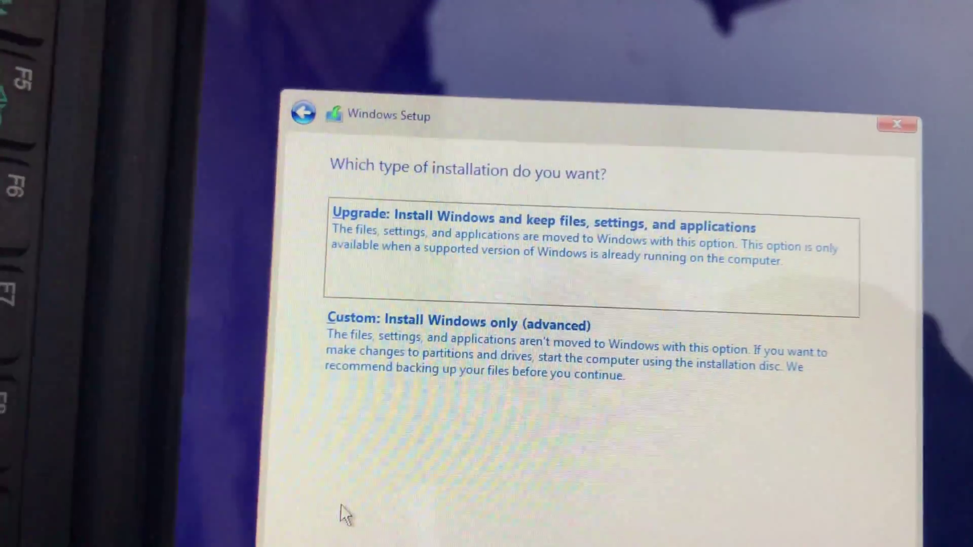
{"action": "key", "text": "Tab"}
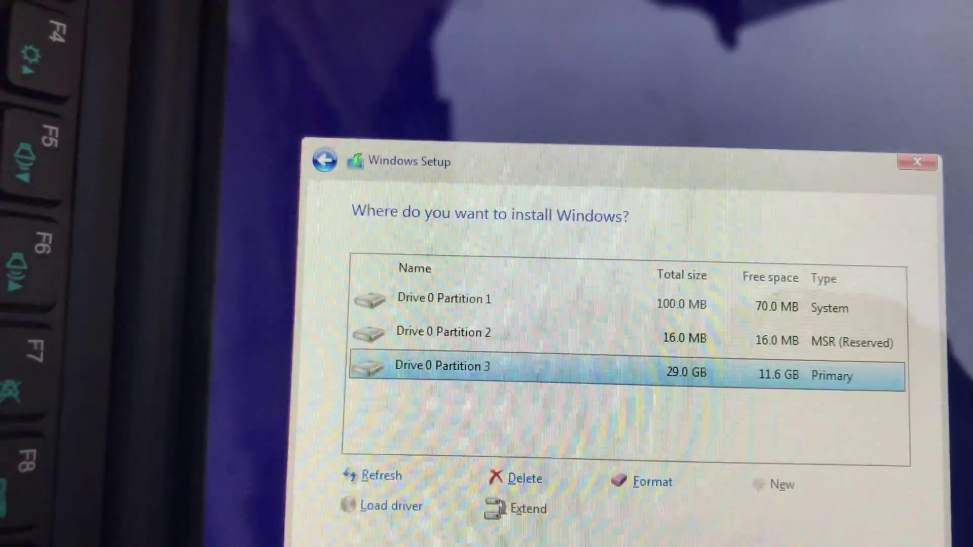
{"action": "left_click", "coordinate": [525, 489]}
{"action": "left_click", "coordinate": [756, 517]}
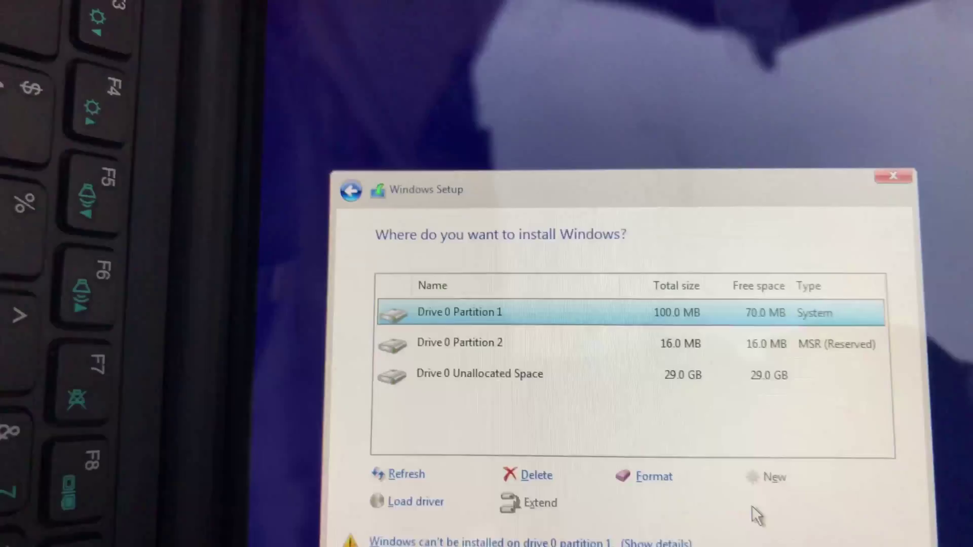
{"action": "key", "text": "alt+d"}
{"action": "left_click", "coordinate": [753, 514]}
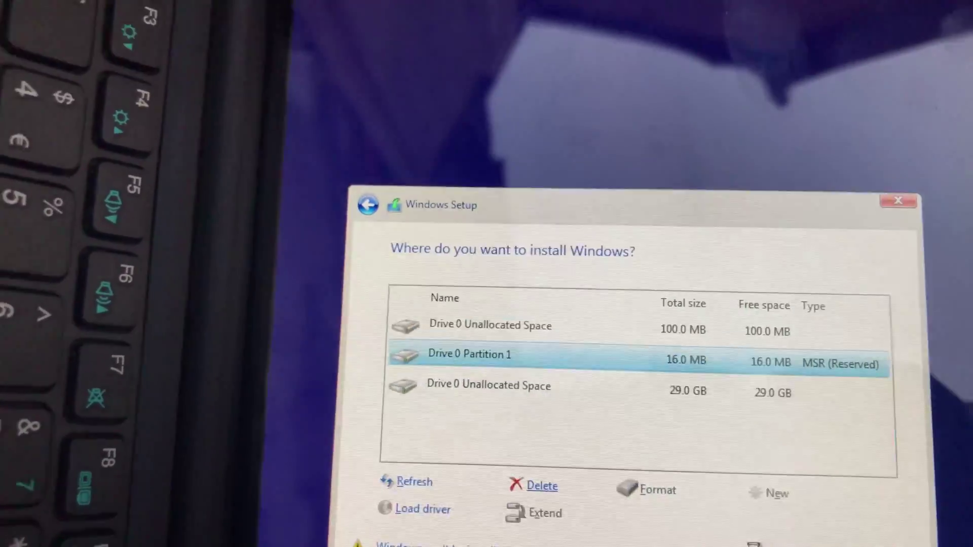
{"action": "key", "text": "alt+d"}
{"action": "left_click", "coordinate": [752, 517]}
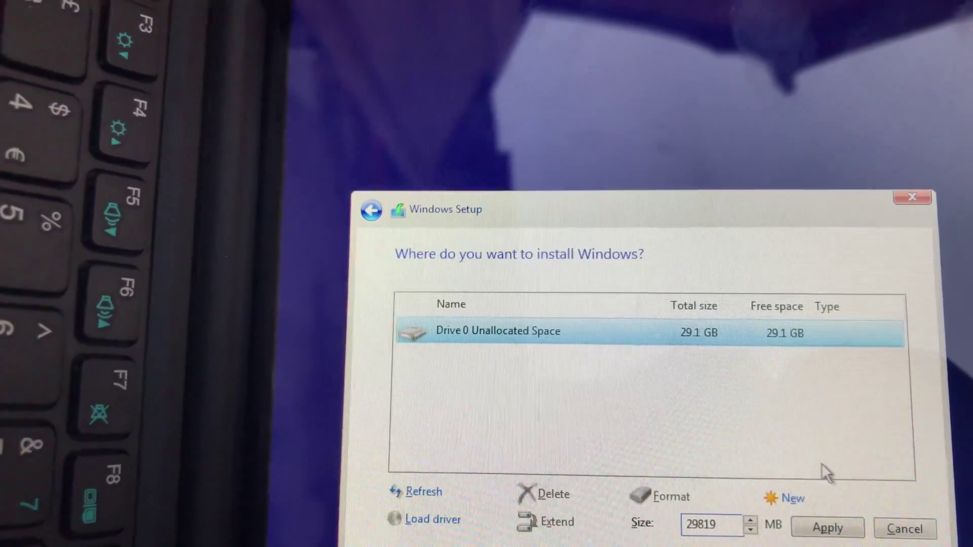
Create a new partition from the free space and install Windows on the 29 GB partition.
{"action": "key", "text": "alt+a"}
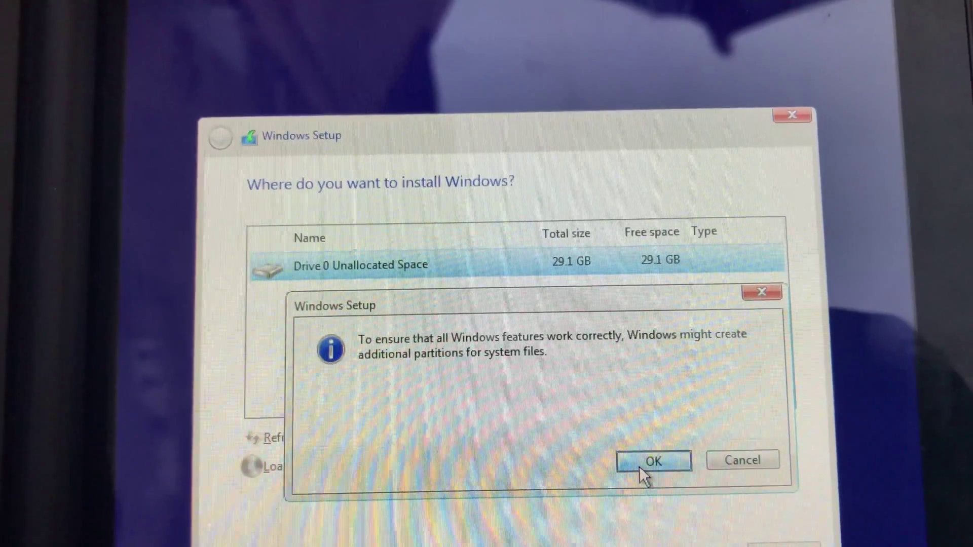
{"action": "left_click", "coordinate": [639, 466]}
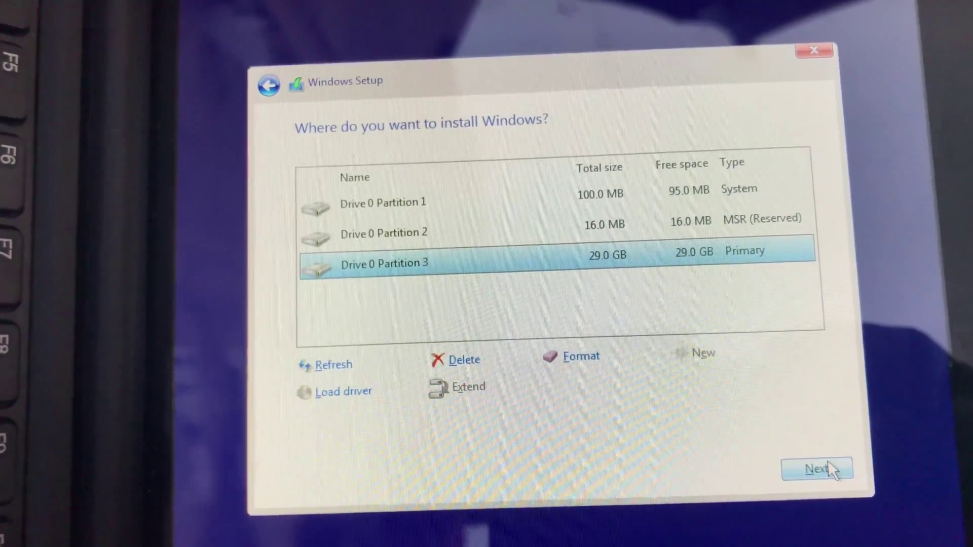
{"action": "left_click", "coordinate": [828, 460]}
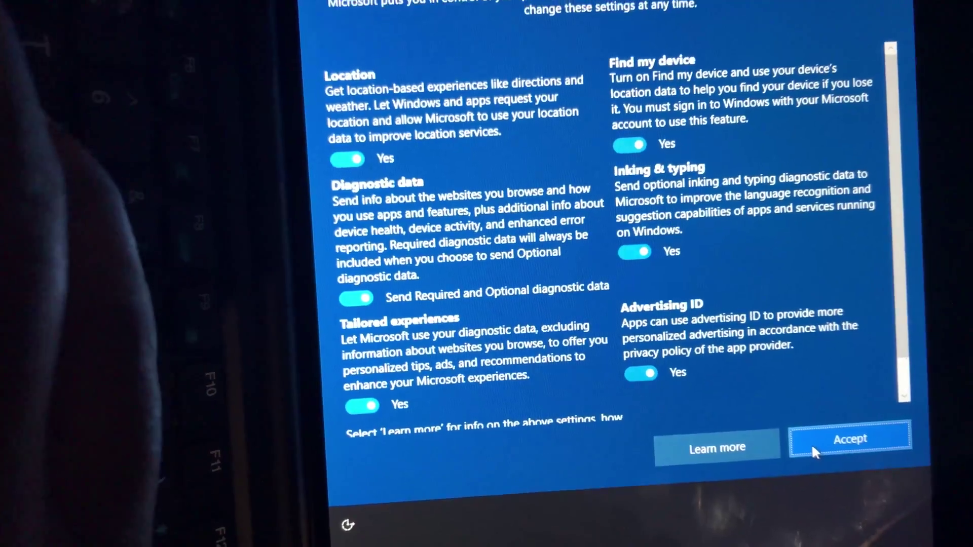
Accept the default privacy settings and let setup continue to the desktop.
{"action": "left_click", "coordinate": [812, 447]}
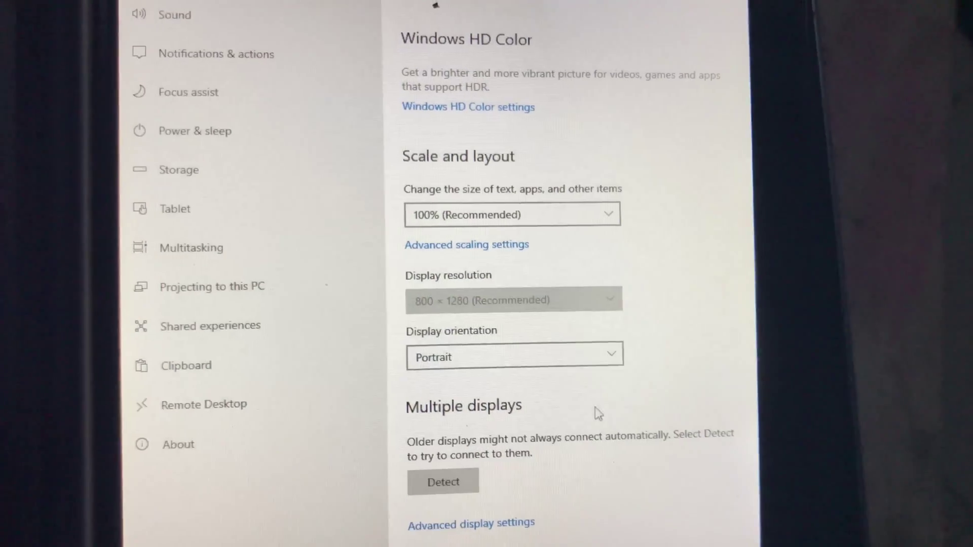
Set display orientation to Landscape and keep it, then show the available Wi-Fi networks.
{"action": "left_click", "coordinate": [606, 358]}
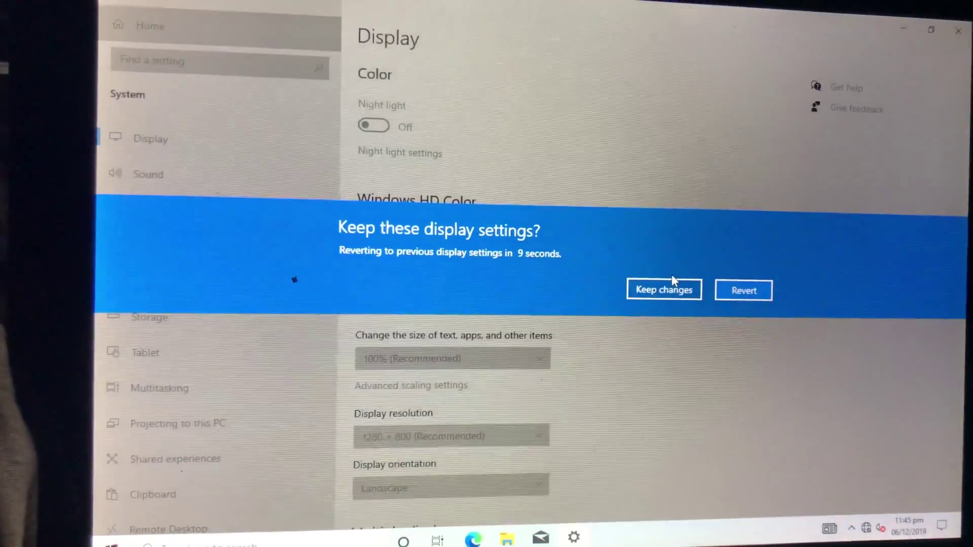
{"action": "left_click", "coordinate": [665, 287]}
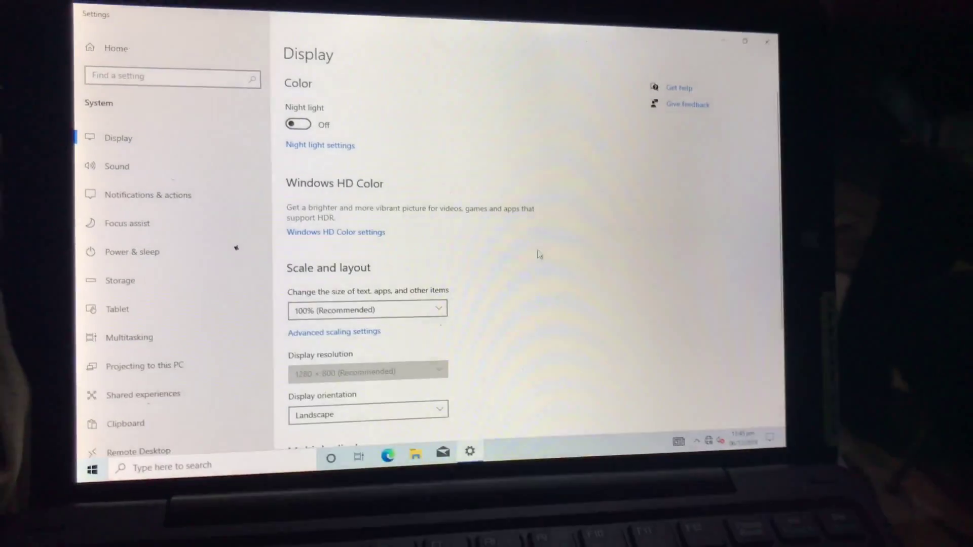
{"action": "key", "text": "alt+F4"}
{"action": "left_click", "coordinate": [622, 519]}
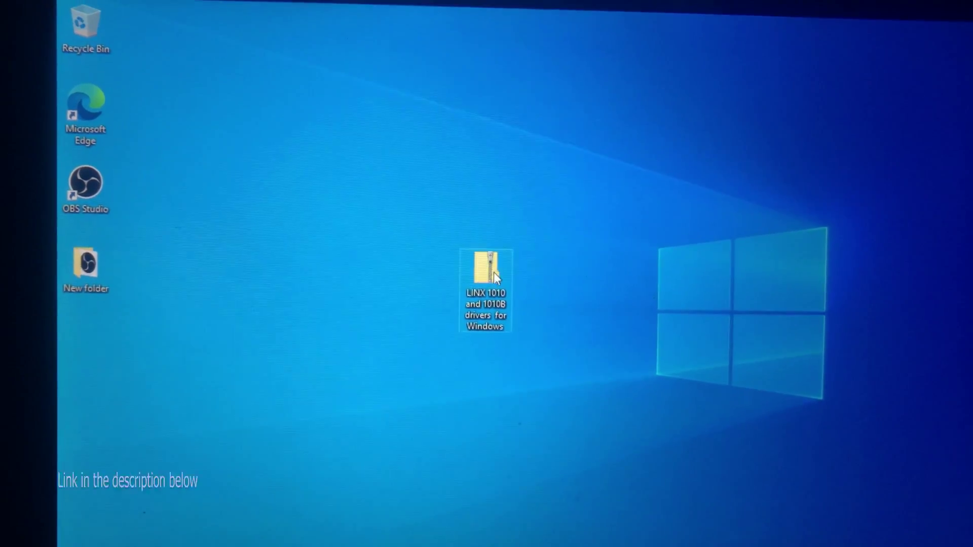
Extract the LINX 1010 driver zip from the desktop with Extract All.
{"action": "right_click", "coordinate": [493, 277]}
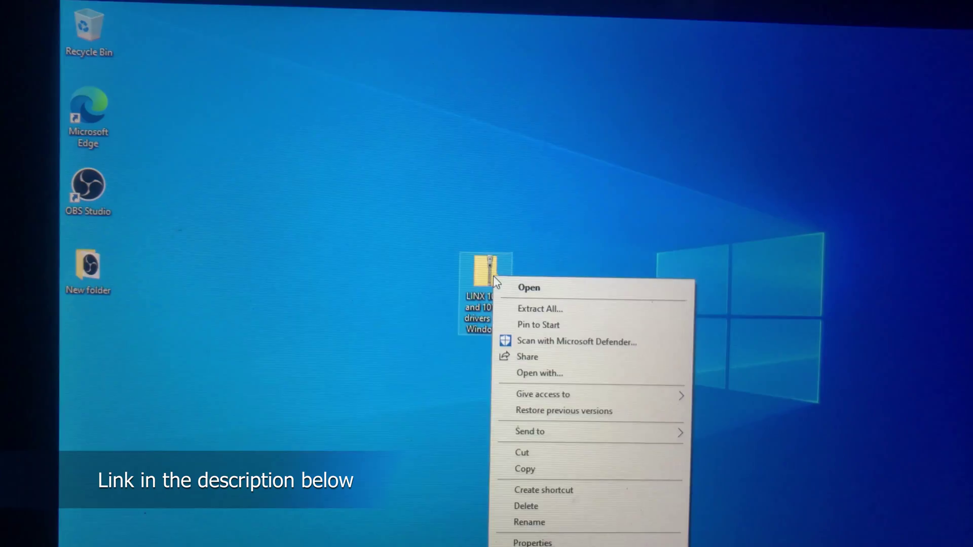
{"action": "left_click", "coordinate": [537, 313]}
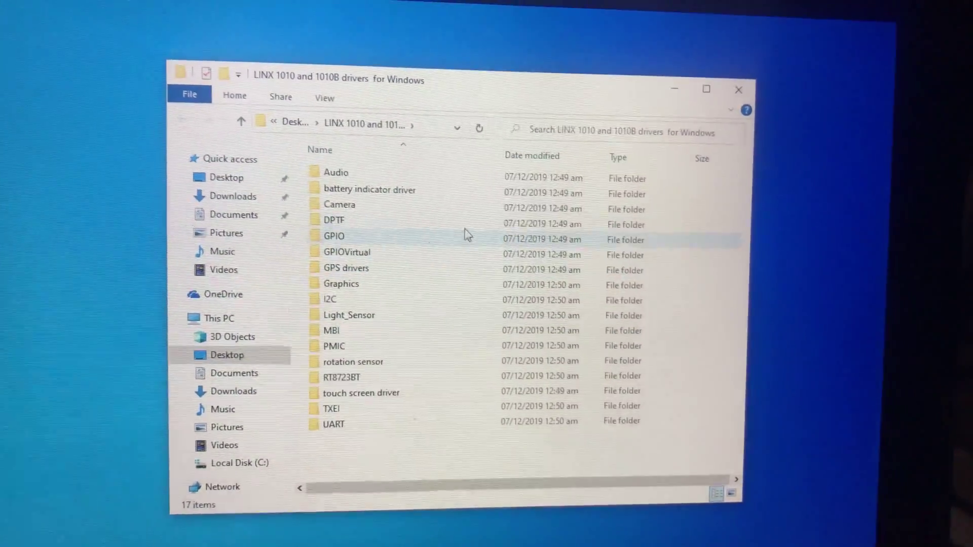
Search the driver folder for .inf files.
{"action": "left_click", "coordinate": [332, 223]}
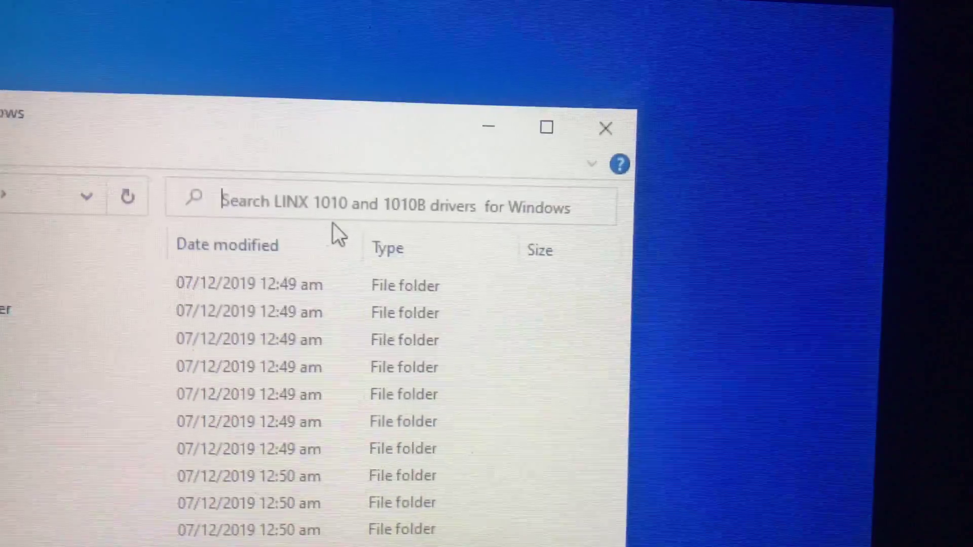
{"action": "type", "text": "."}
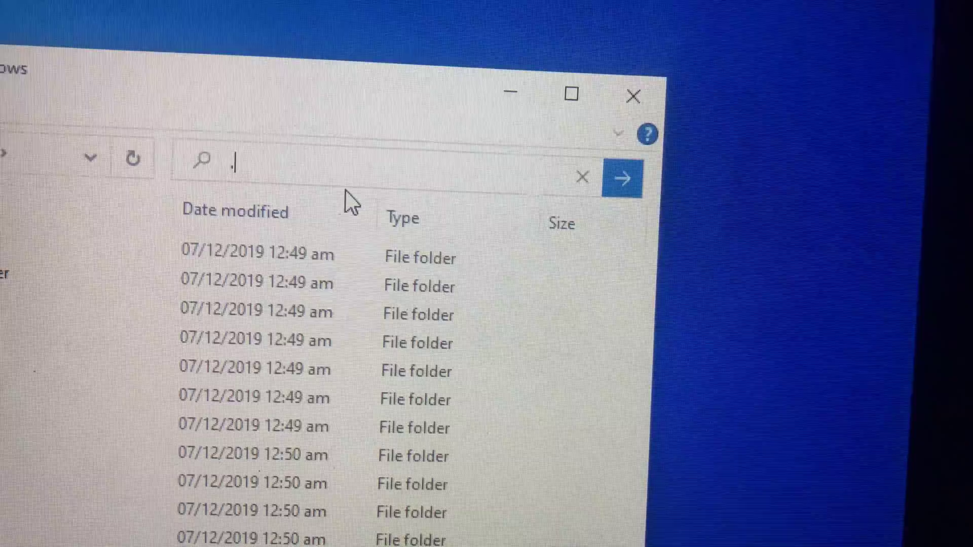
{"action": "type", "text": "i"}
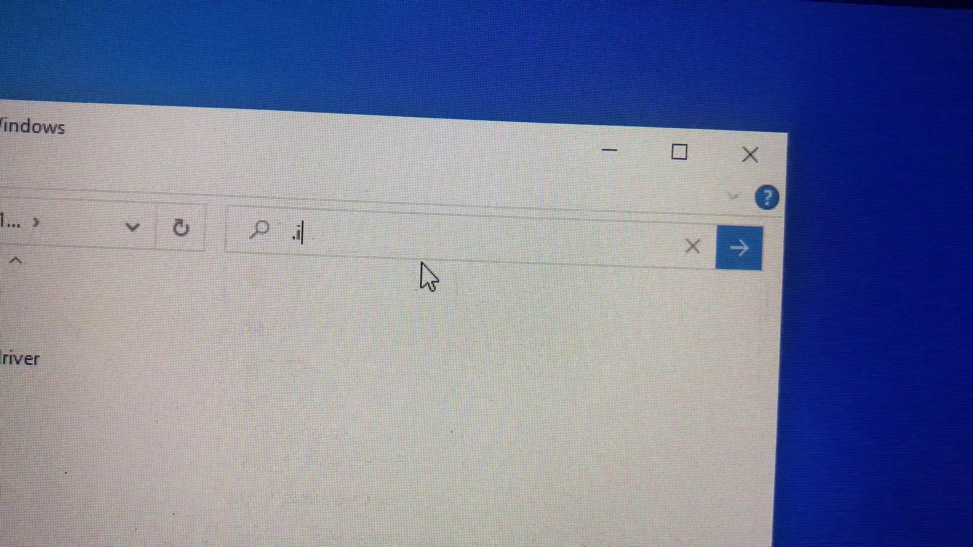
{"action": "type", "text": "nf"}
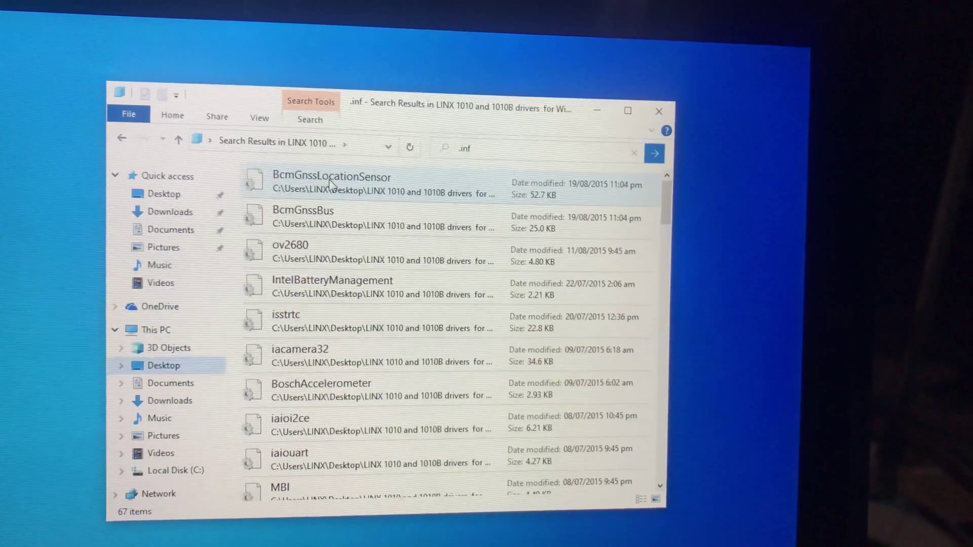
Install the BcmGnssLocationSensor driver from its .inf file, approving the UAC prompt.
{"action": "left_click", "coordinate": [336, 187]}
{"action": "right_click", "coordinate": [335, 186]}
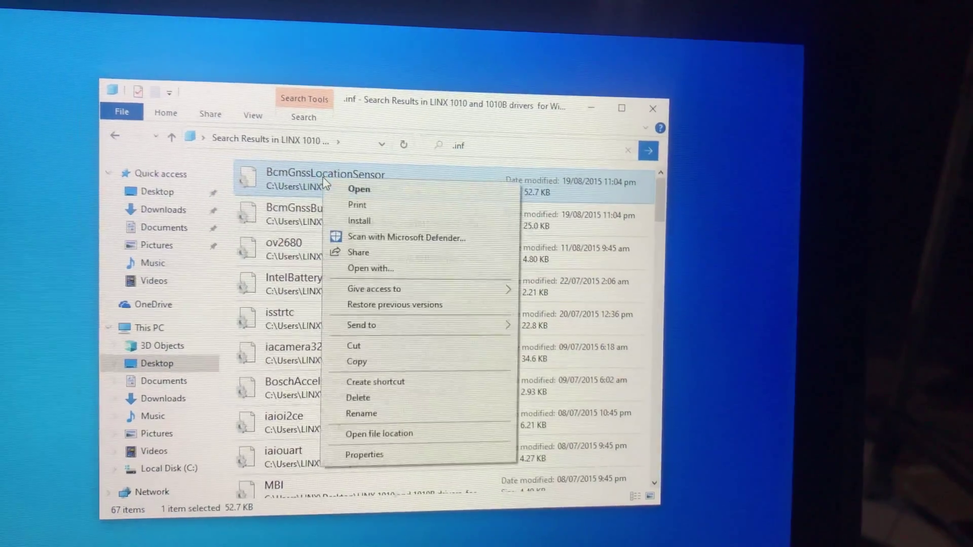
{"action": "left_click", "coordinate": [361, 222]}
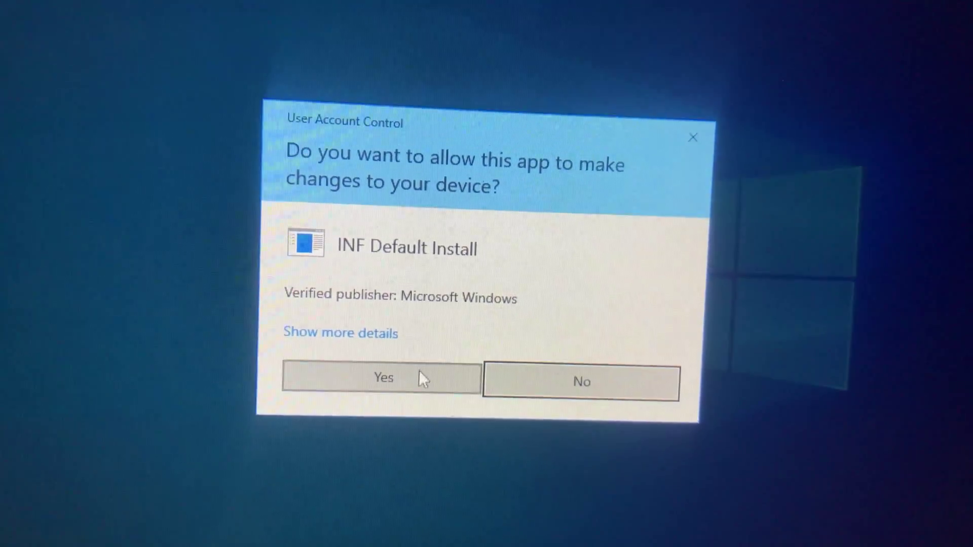
{"action": "left_click", "coordinate": [419, 371]}
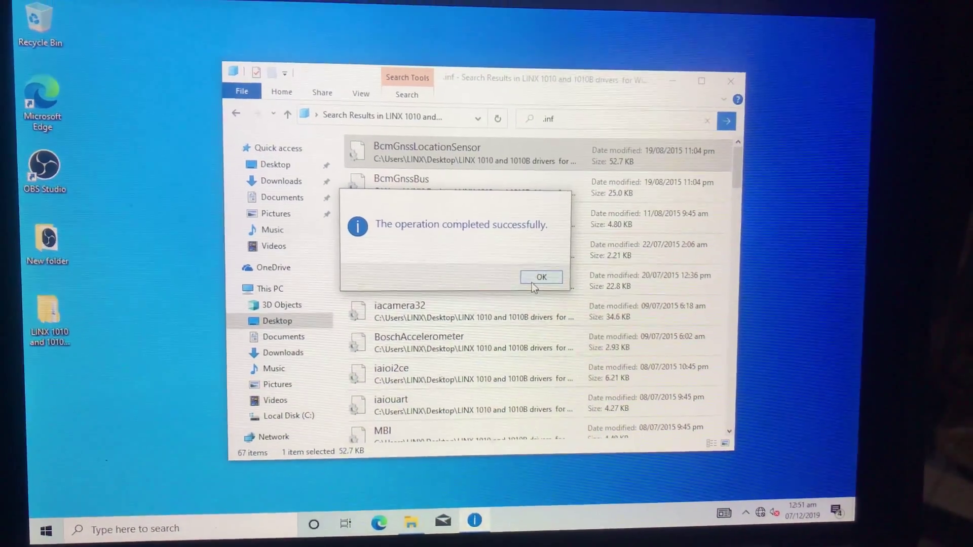
Install the BcmGnssBus driver from its .inf file, approving the UAC prompt.
{"action": "left_click", "coordinate": [535, 262]}
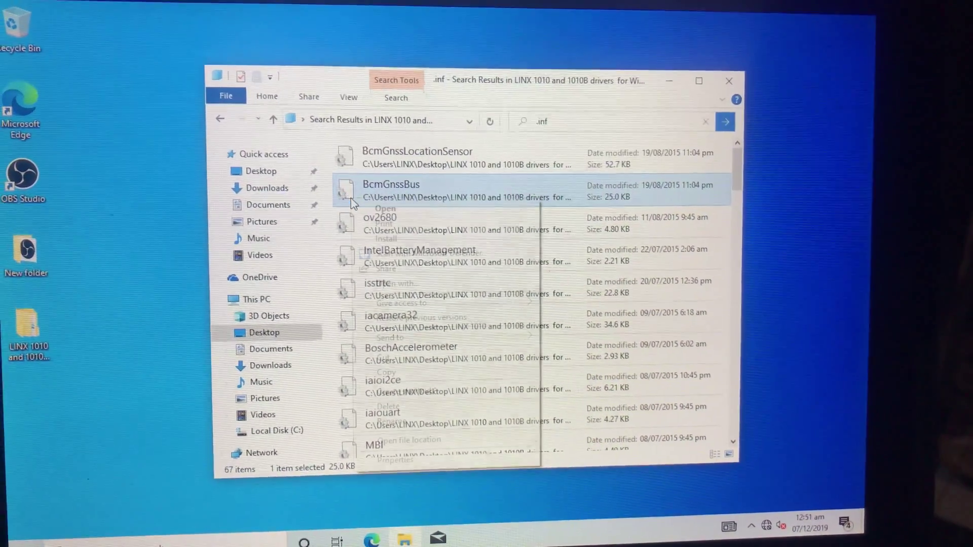
{"action": "right_click", "coordinate": [348, 195]}
{"action": "left_click", "coordinate": [392, 247]}
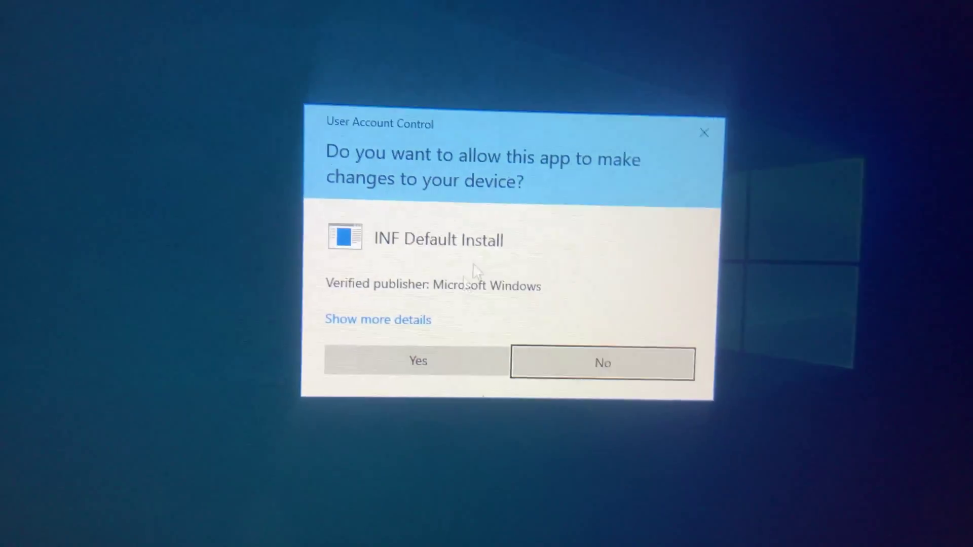
{"action": "left_click", "coordinate": [446, 372]}
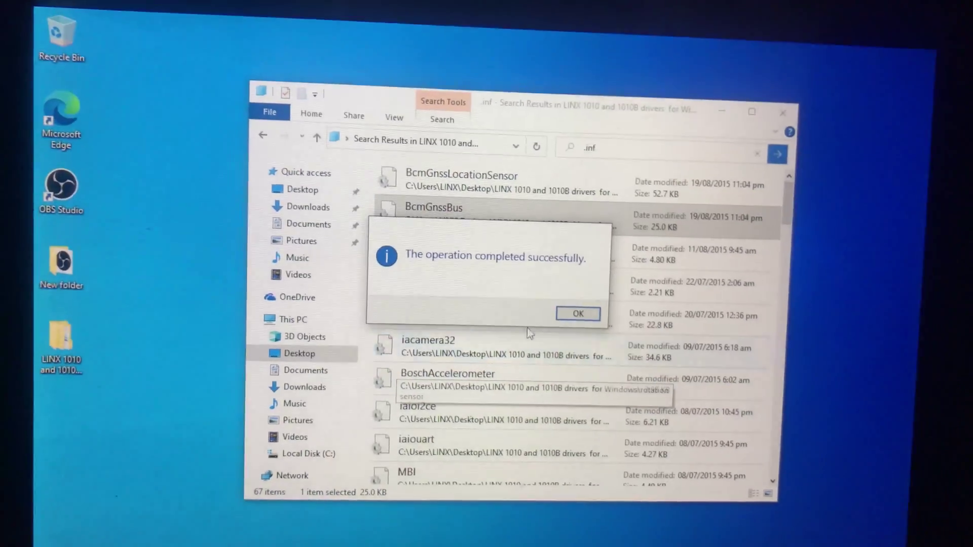
Inspect the uninstall and LOG_Default files in the results without acting on them.
{"action": "left_click", "coordinate": [545, 311]}
{"action": "scroll", "coordinate": [510, 365], "scroll_direction": "down", "scroll_amount": 10}
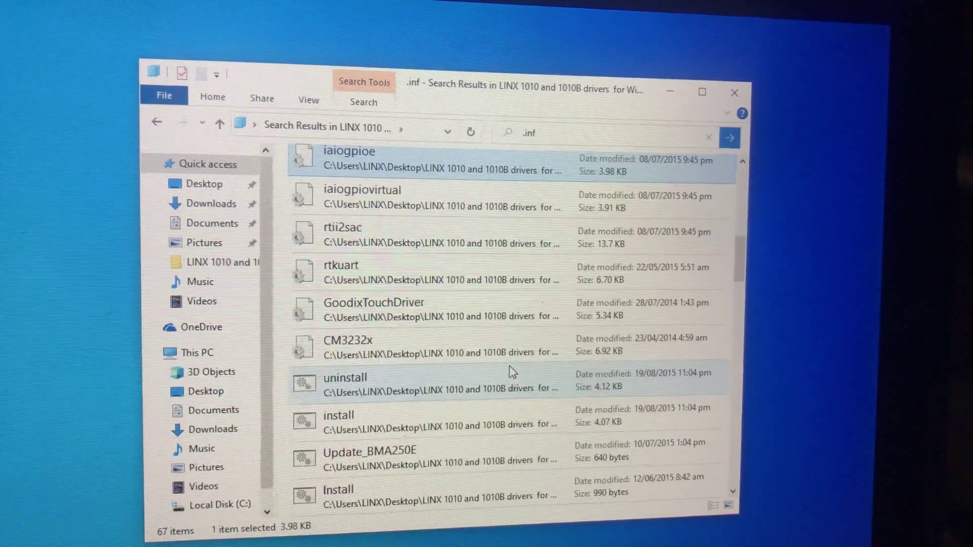
{"action": "scroll", "coordinate": [509, 364], "scroll_direction": "down", "scroll_amount": 3}
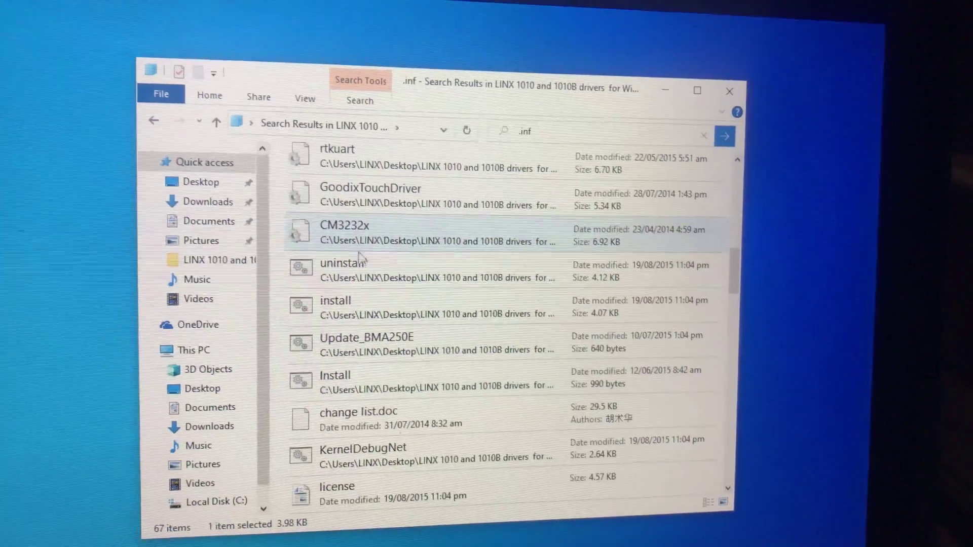
{"action": "double_click", "coordinate": [351, 272]}
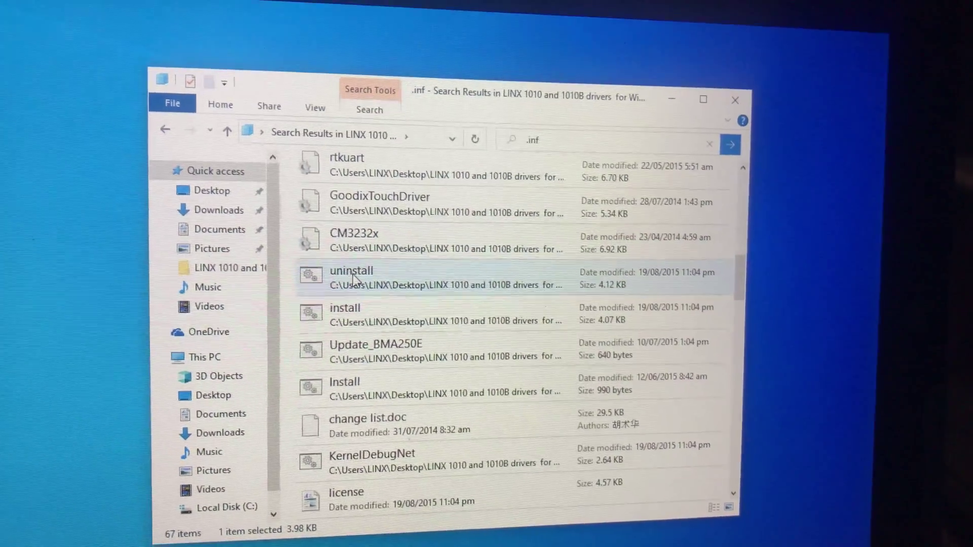
{"action": "right_click", "coordinate": [344, 274]}
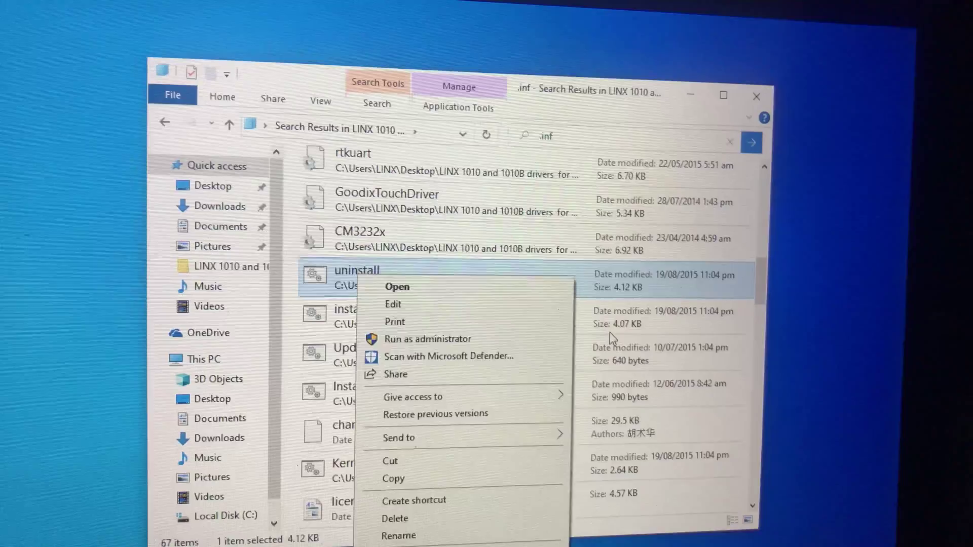
{"action": "left_click", "coordinate": [610, 332]}
{"action": "scroll", "coordinate": [476, 359], "scroll_direction": "down", "scroll_amount": 2}
{"action": "scroll", "coordinate": [478, 356], "scroll_direction": "down", "scroll_amount": 2}
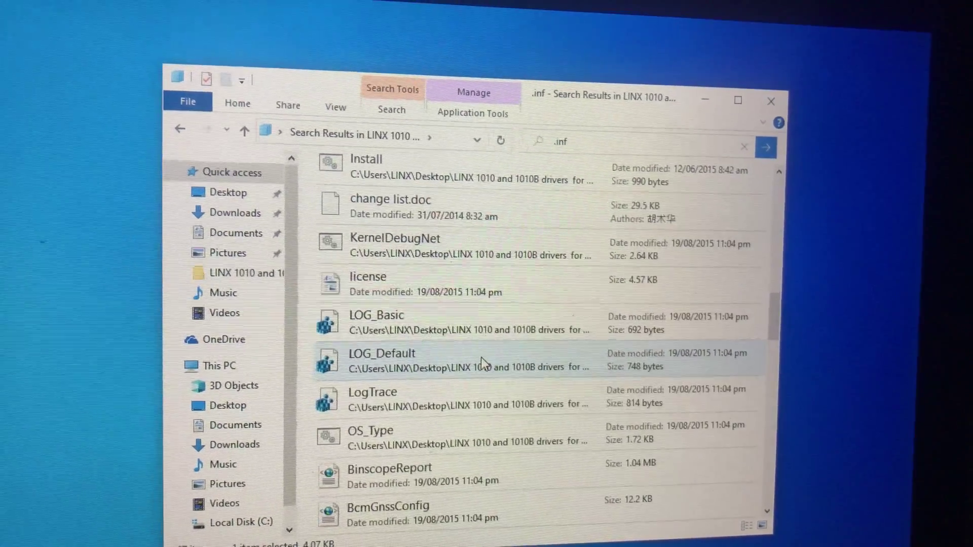
{"action": "scroll", "coordinate": [481, 357], "scroll_direction": "down", "scroll_amount": 2}
{"action": "right_click", "coordinate": [363, 260]}
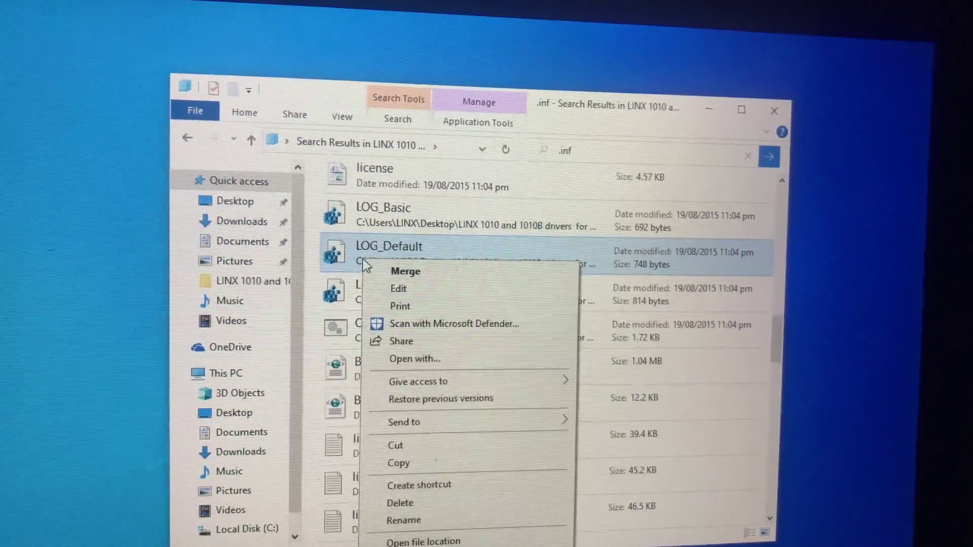
{"action": "left_click", "coordinate": [651, 345]}
{"action": "scroll", "coordinate": [652, 349], "scroll_direction": "down", "scroll_amount": 3}
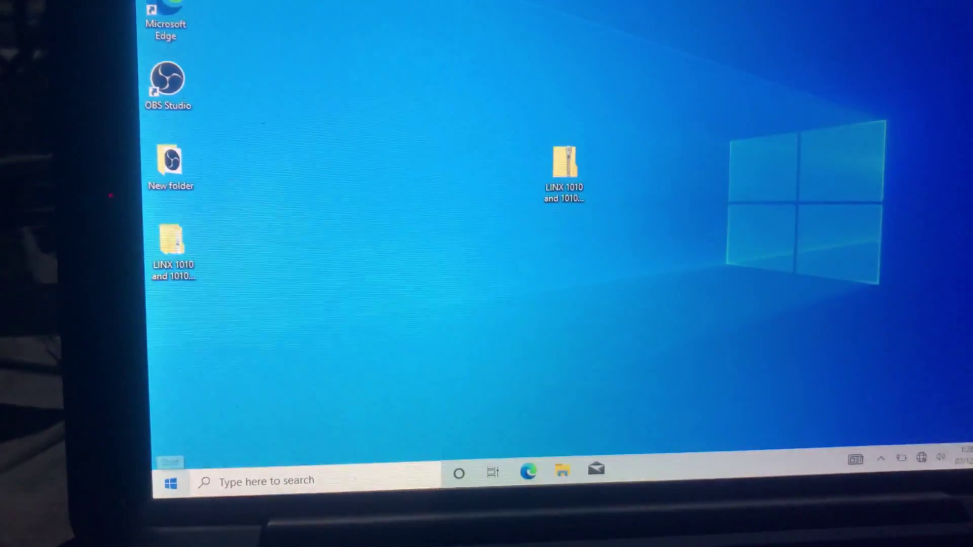
Restart the tablet from the Start menu's power options.
{"action": "left_click", "coordinate": [165, 472]}
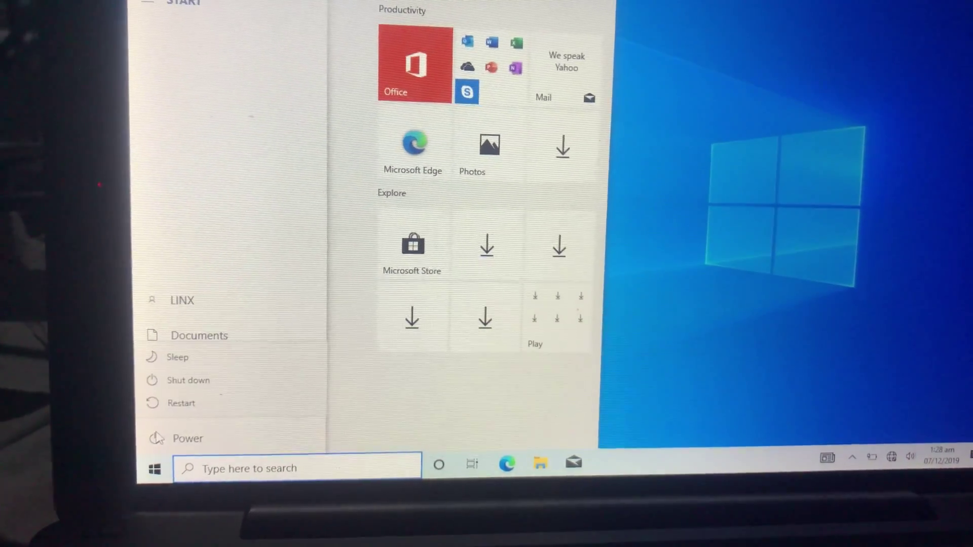
{"action": "left_click", "coordinate": [181, 403]}
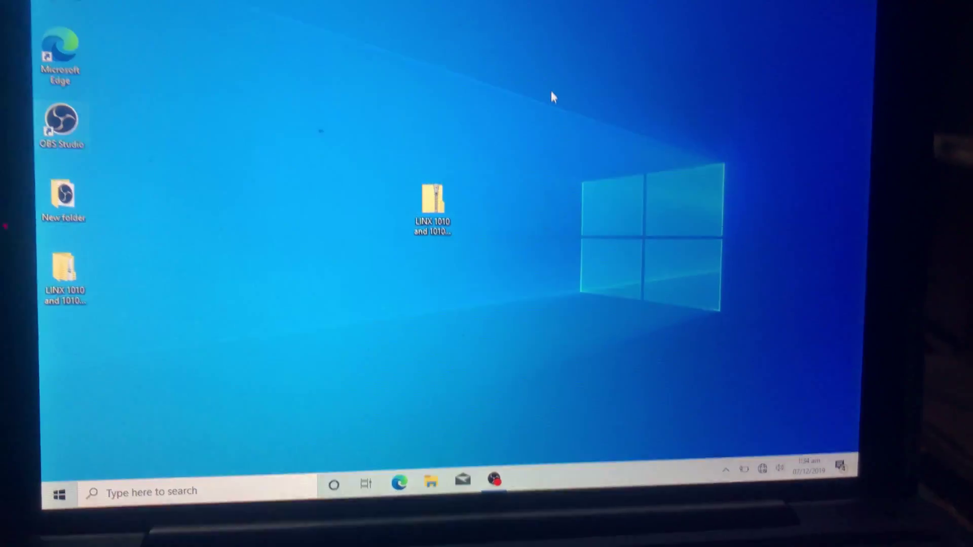
{"action": "right_click", "coordinate": [552, 97]}
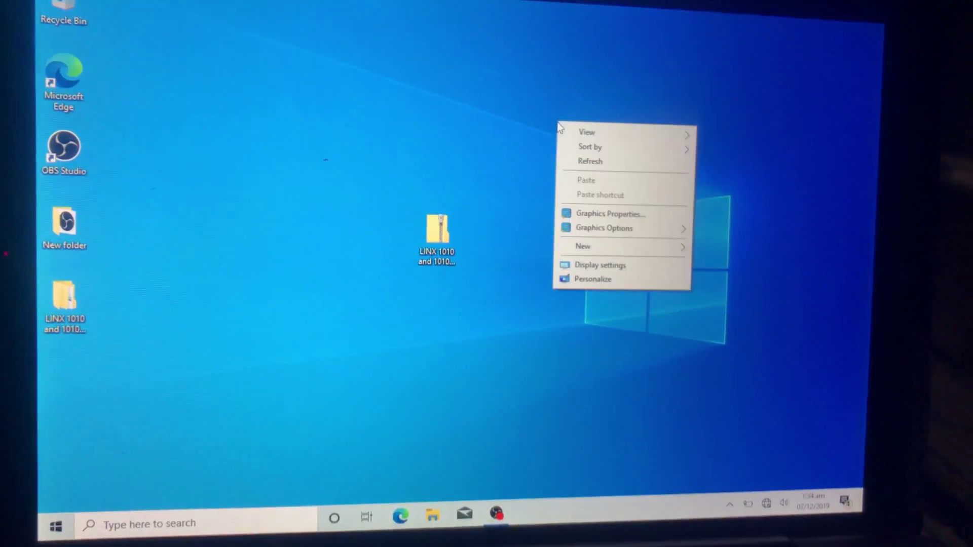
{"action": "left_click", "coordinate": [585, 282]}
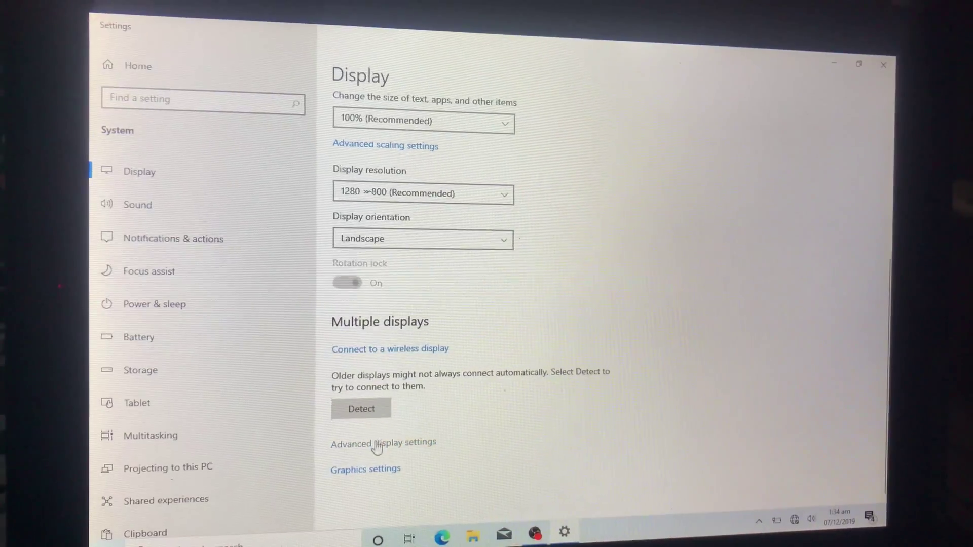
{"action": "left_click", "coordinate": [376, 448]}
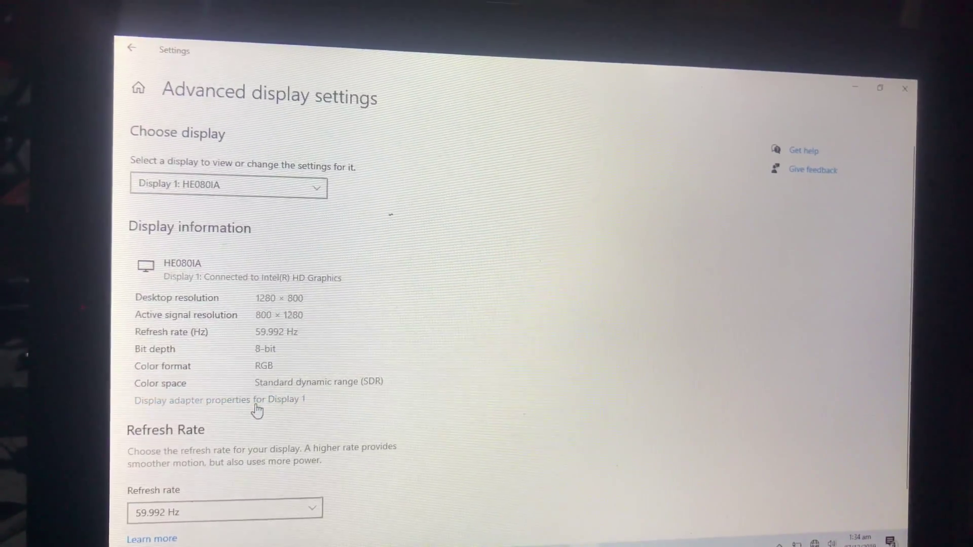
{"action": "left_click", "coordinate": [263, 403]}
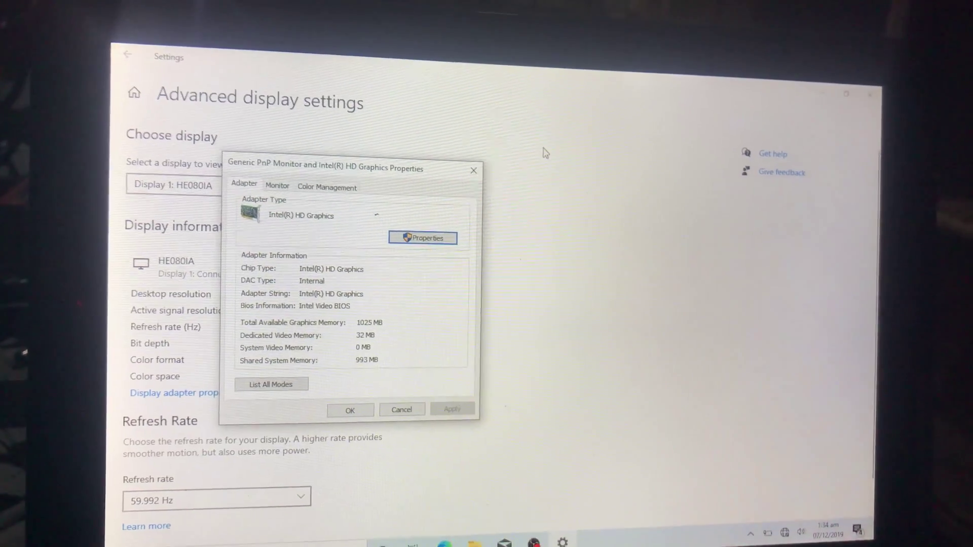
{"action": "left_click", "coordinate": [470, 170]}
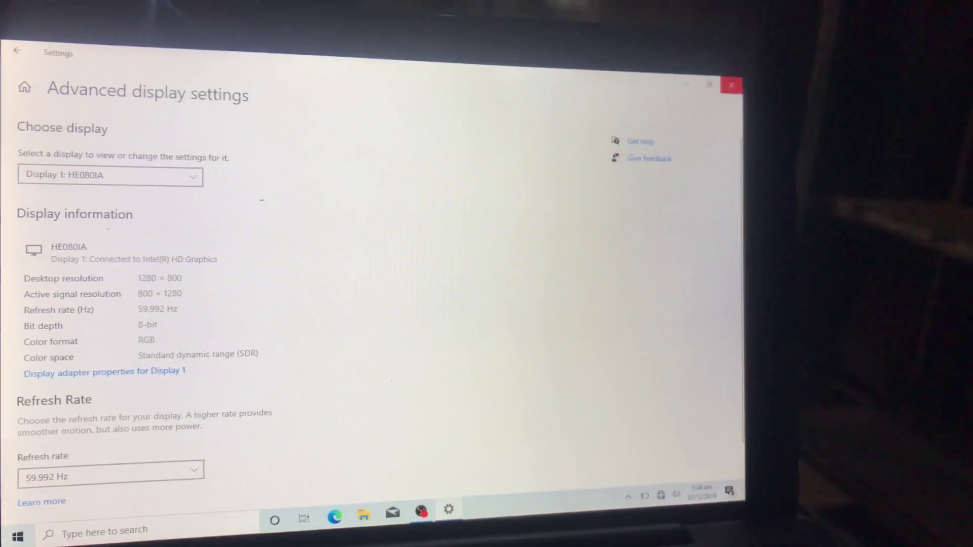
{"action": "left_click", "coordinate": [730, 85]}
{"action": "left_click", "coordinate": [724, 433]}
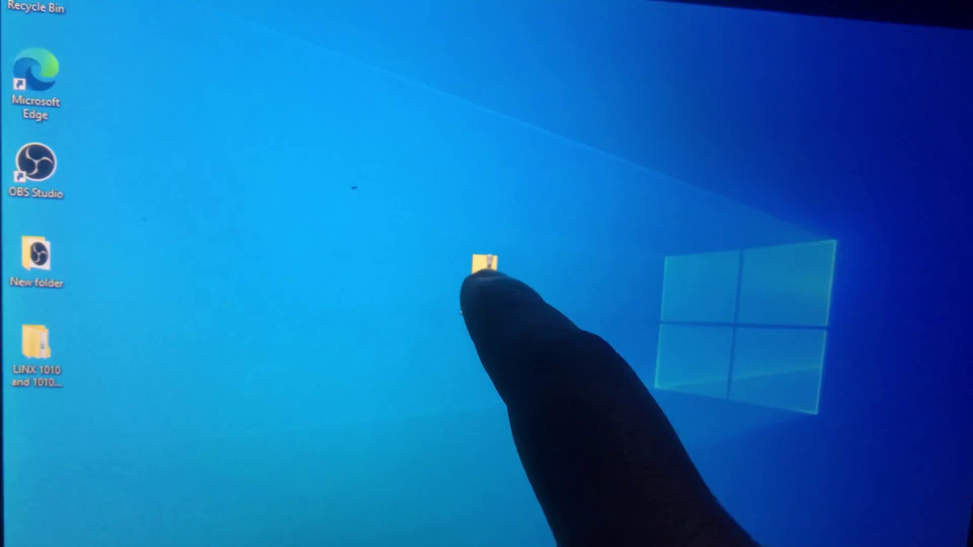
{"action": "double_click", "coordinate": [427, 221]}
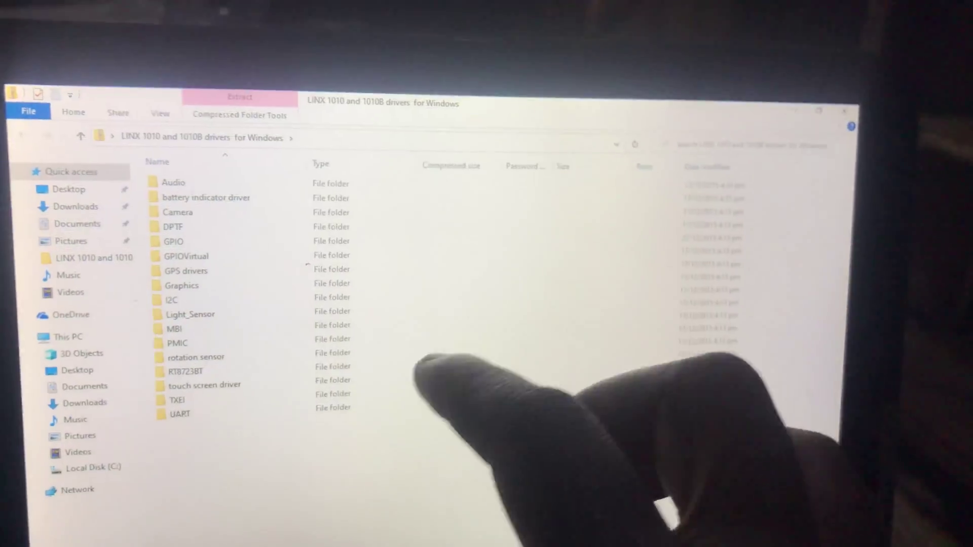
{"action": "left_click", "coordinate": [414, 348]}
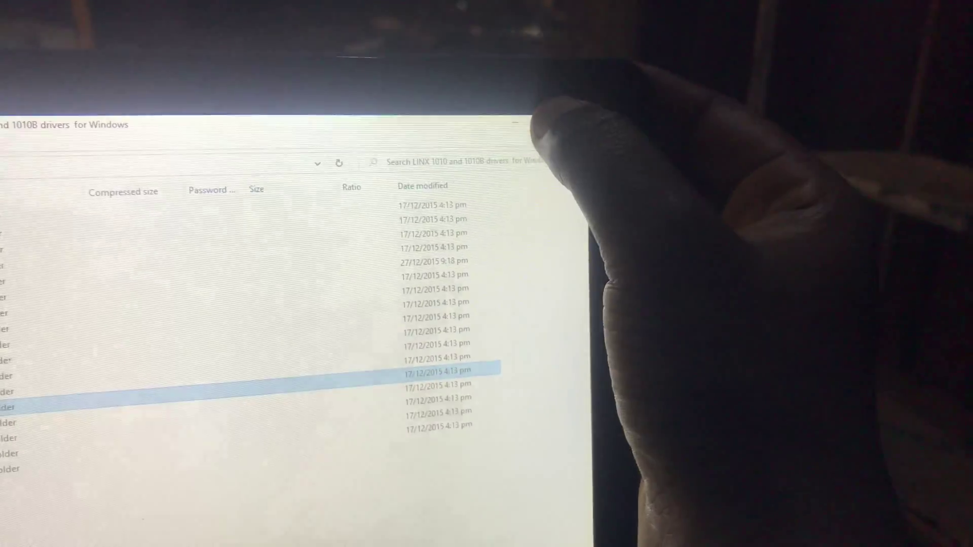
{"action": "left_click", "coordinate": [572, 153]}
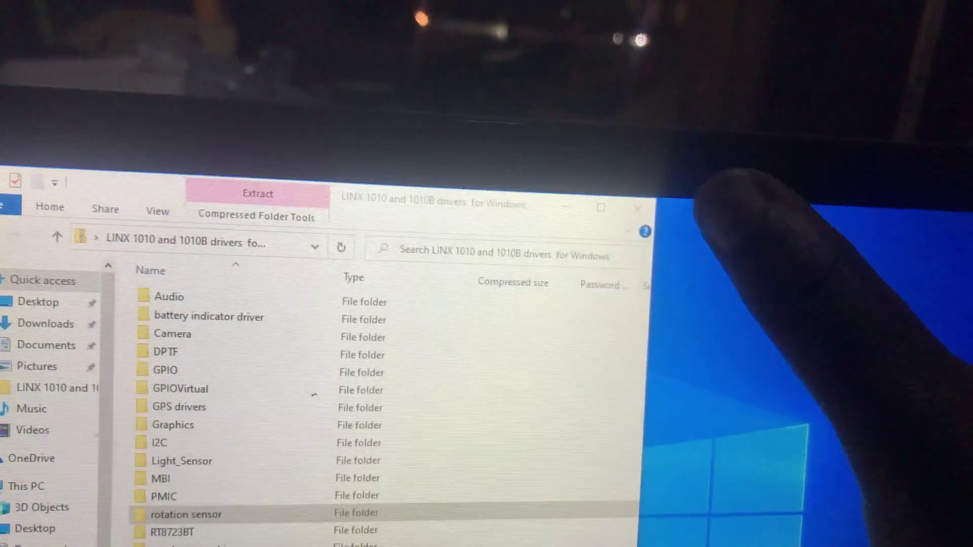